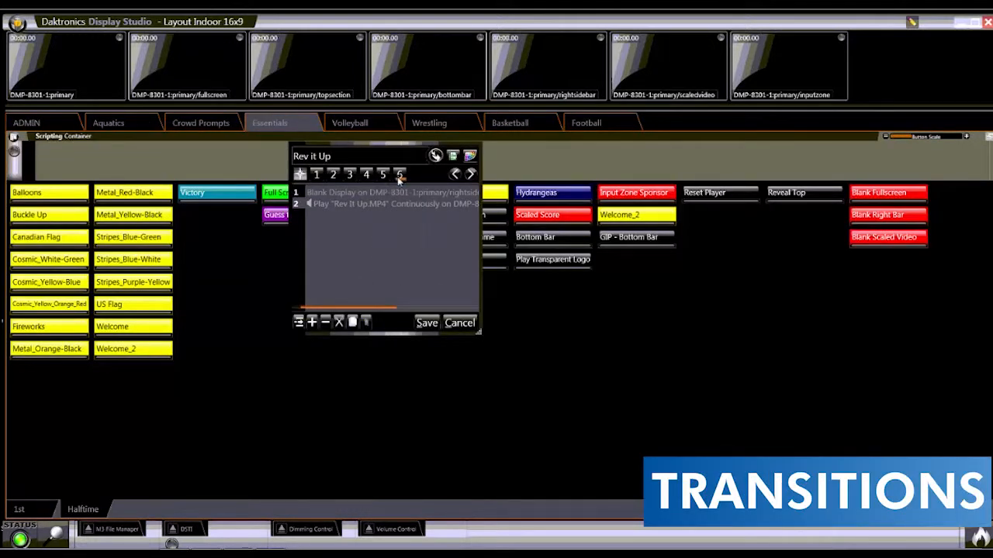
- Give the Rev it Up script's video a Push transition in the Up direction, save the script and run it
click(399, 174)
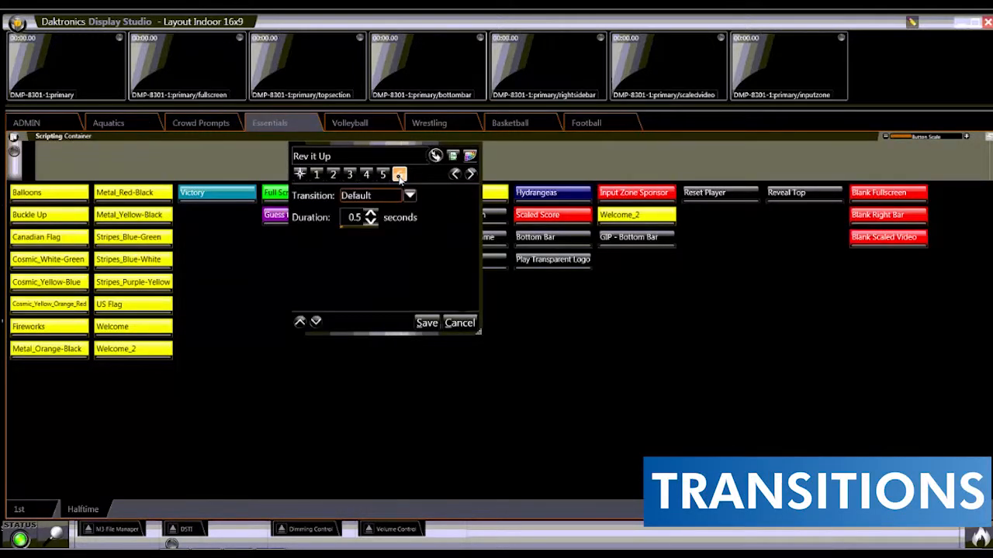
click(409, 196)
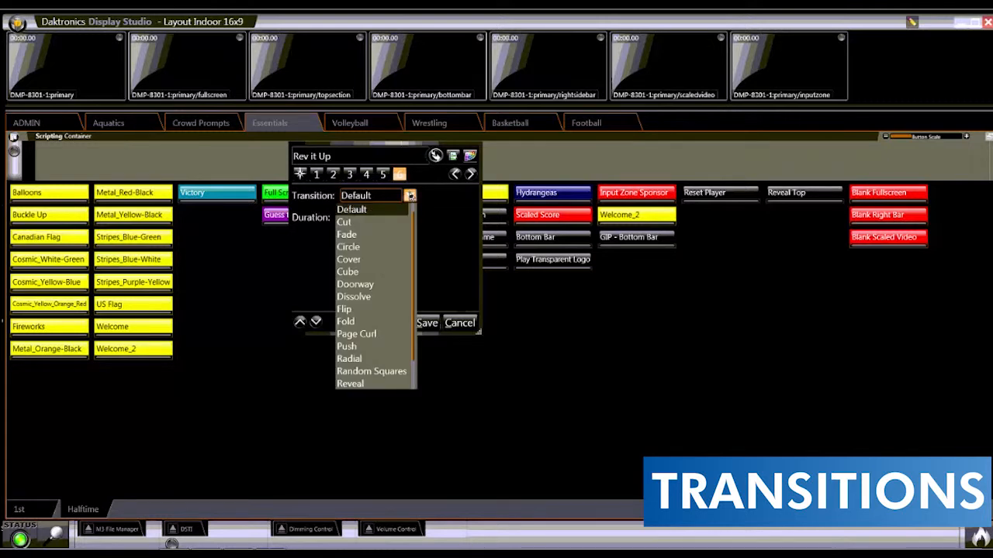
drag(413, 222, 413, 267)
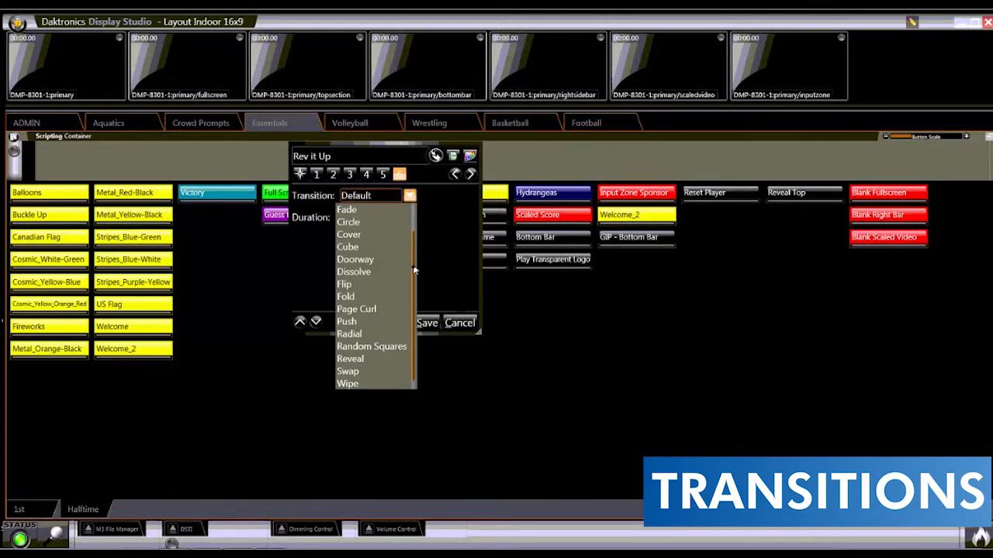
click(350, 322)
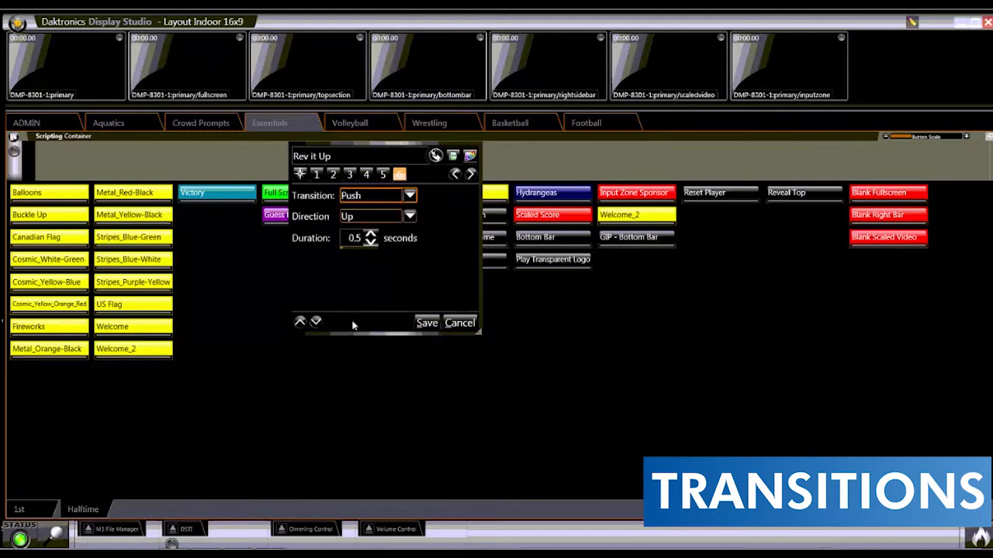
click(411, 217)
click(446, 223)
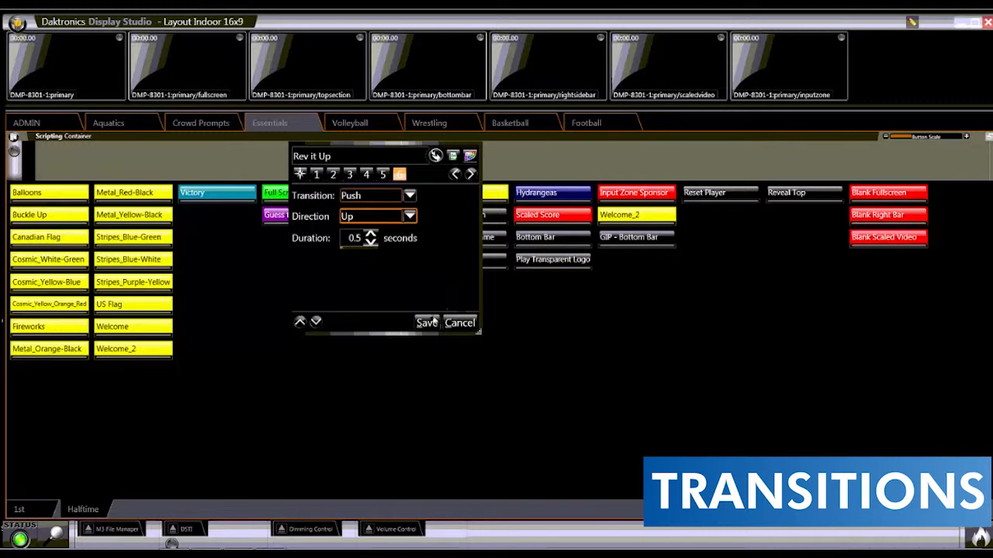
click(428, 324)
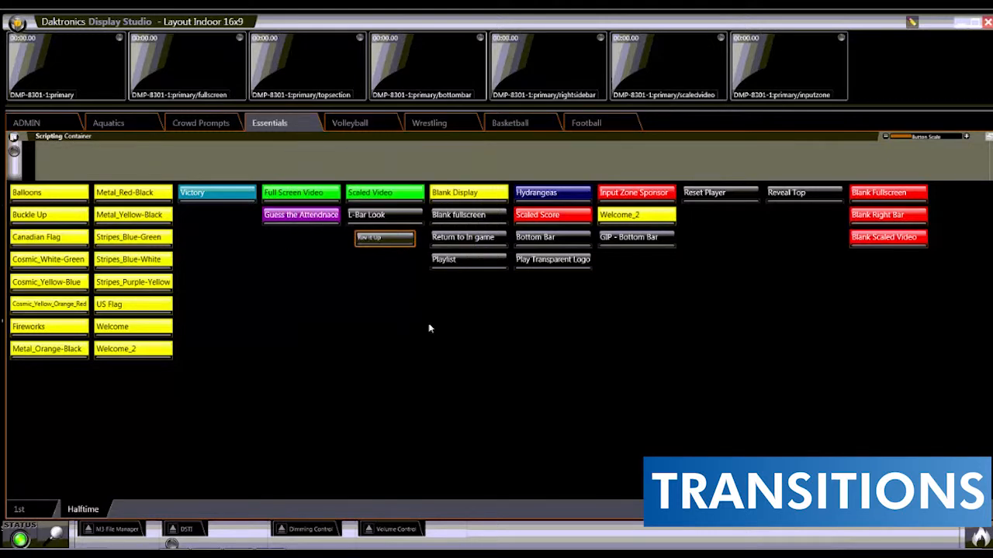
click(392, 242)
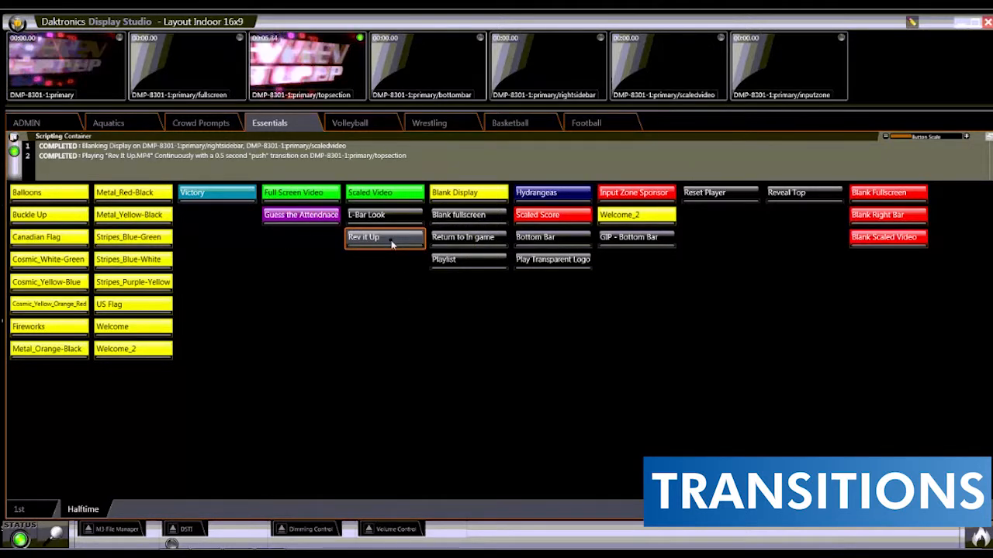
- Create a new script button with the Set Zone Transition action for the DMP-8301-1:primary/fullscreen zone
right_click(366, 287)
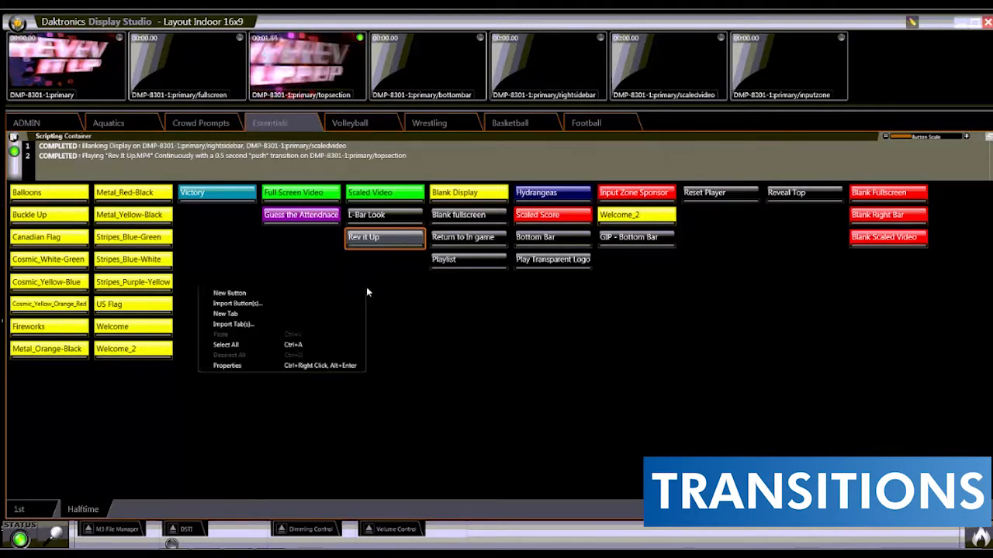
click(327, 294)
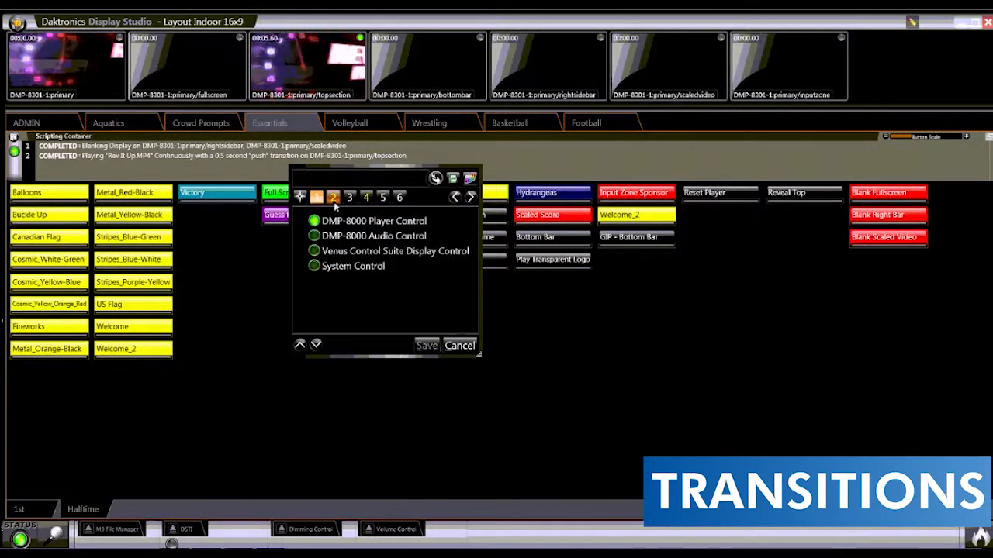
click(333, 198)
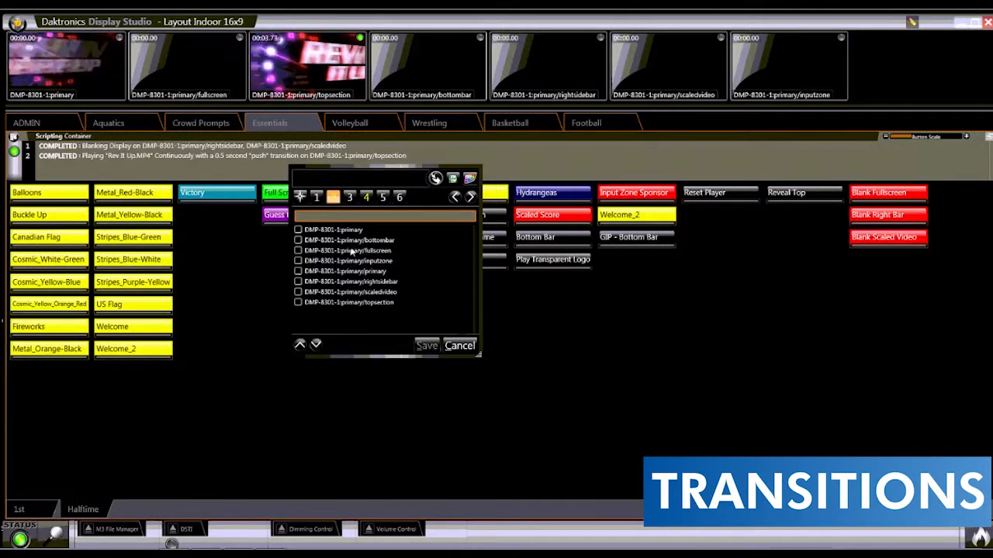
click(351, 252)
click(350, 198)
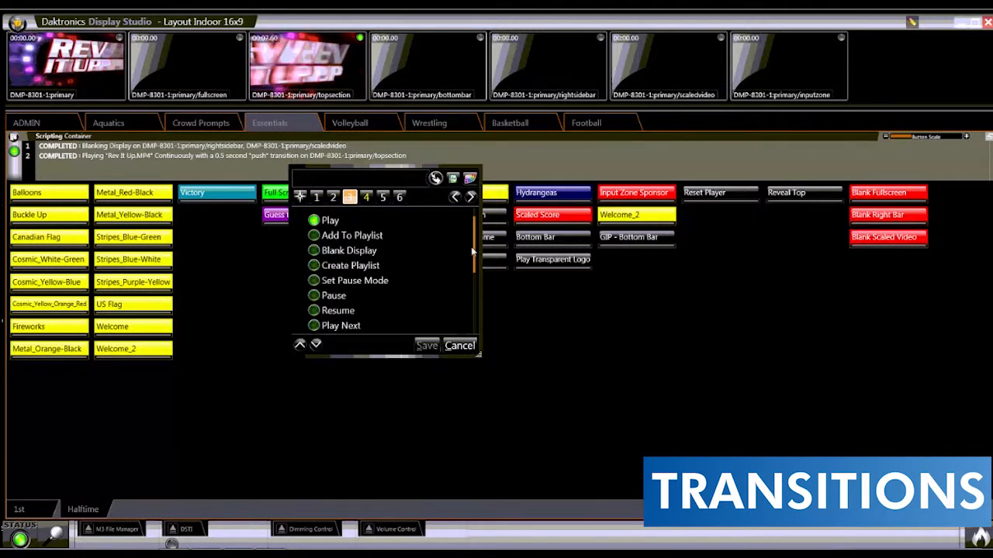
drag(477, 242, 475, 285)
click(387, 276)
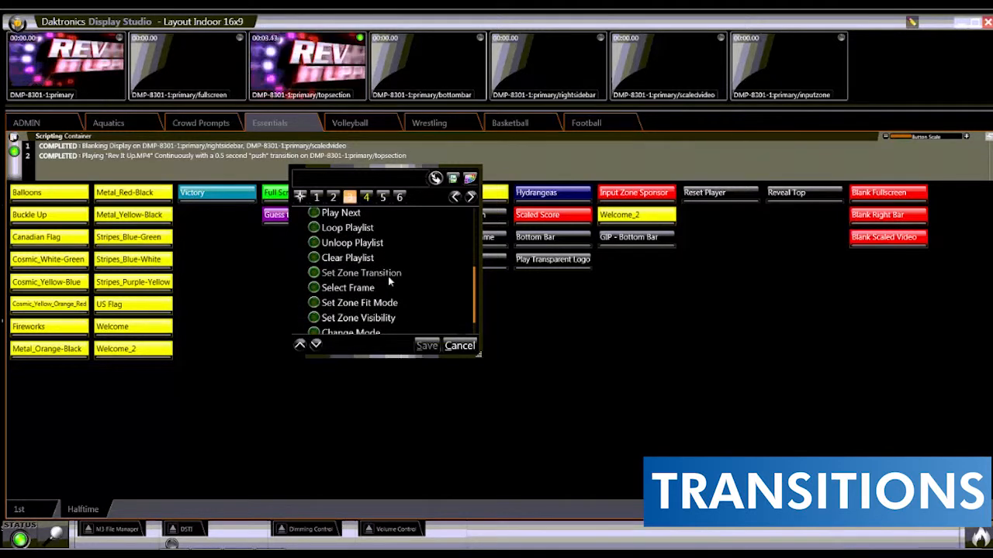
- Set the zone transition of the new script to Fold
click(366, 196)
click(409, 219)
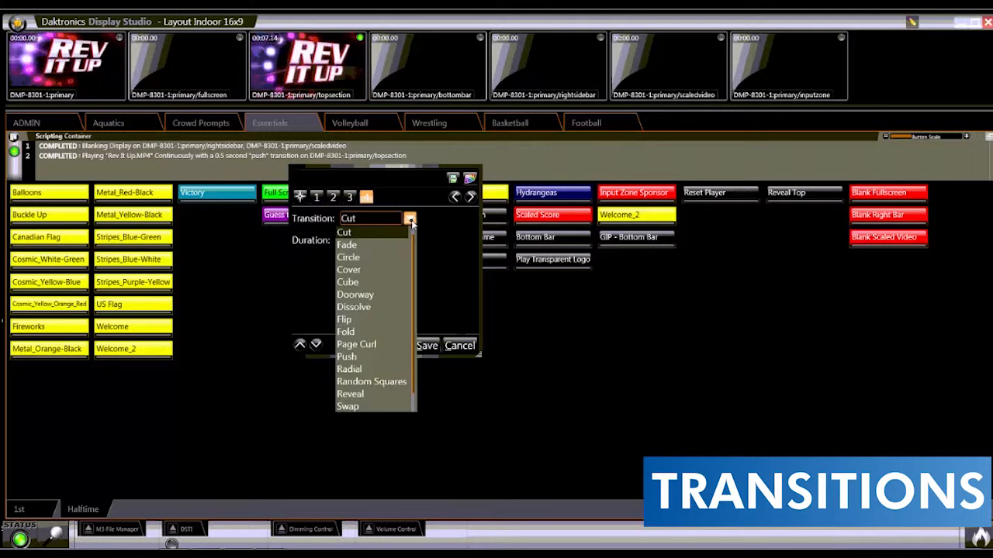
click(358, 334)
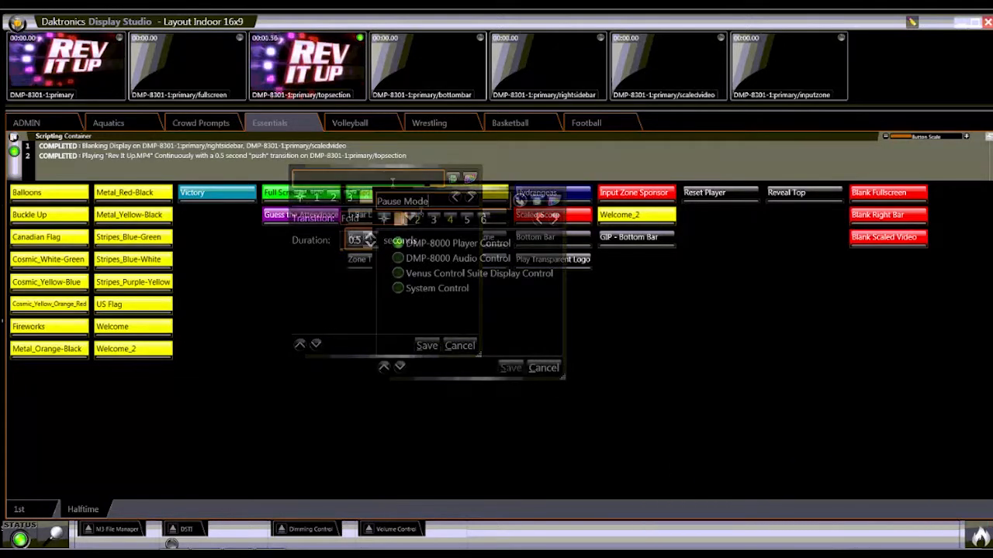
- Target the DMP-8301-1:primary/rightsidebar zone in the Pause Mode script and choose the Set Pause Mode action
click(420, 224)
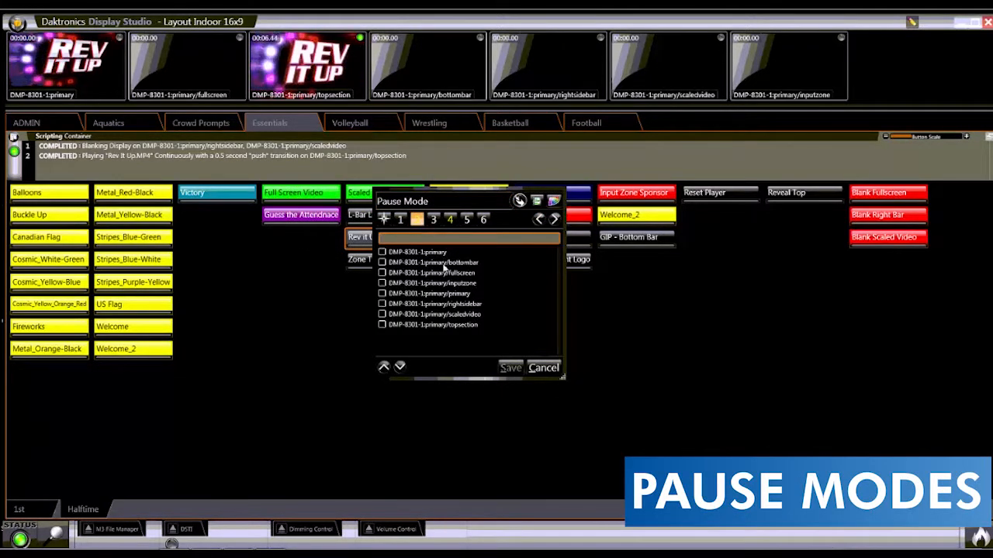
click(417, 308)
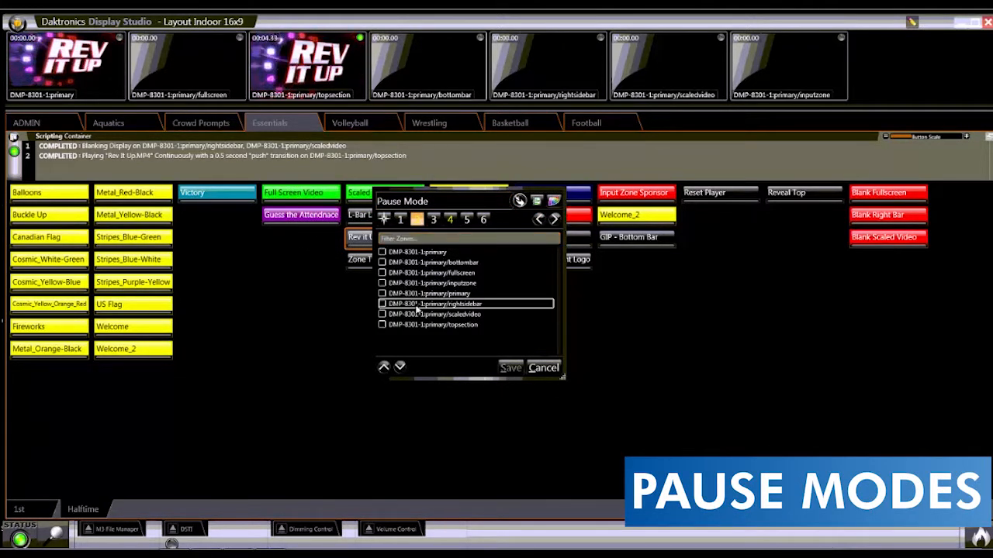
click(433, 220)
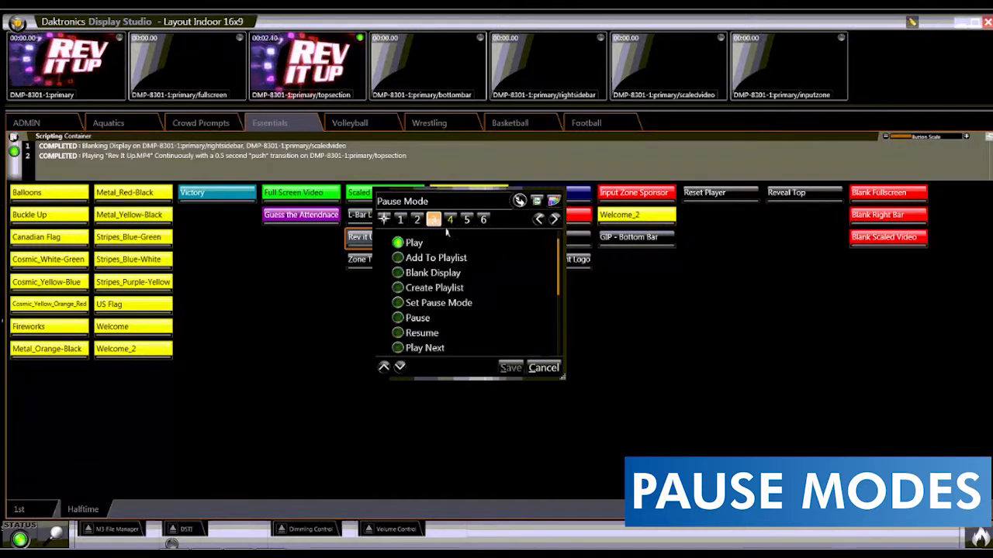
click(456, 303)
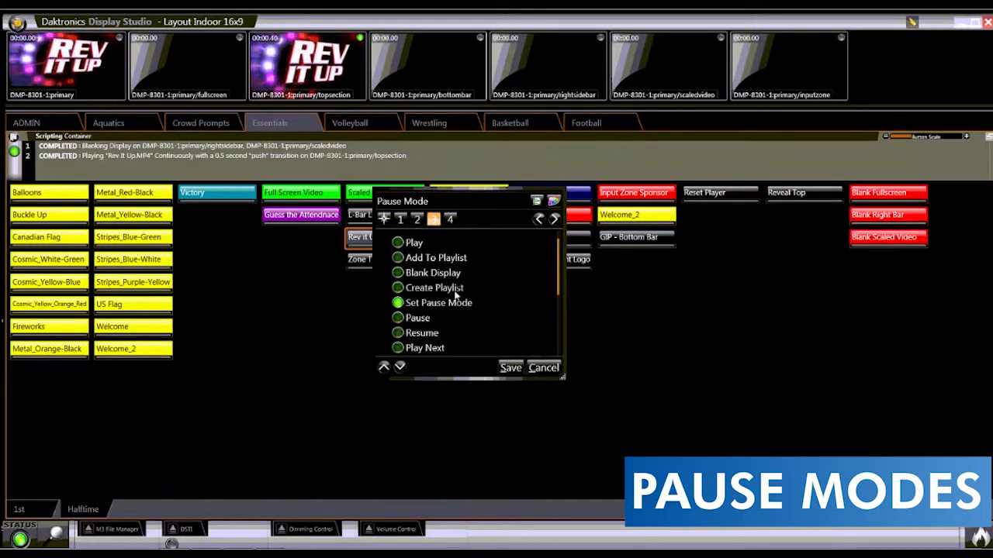
- Set the pause mode to Last Frame and save the Pause Mode script
click(450, 220)
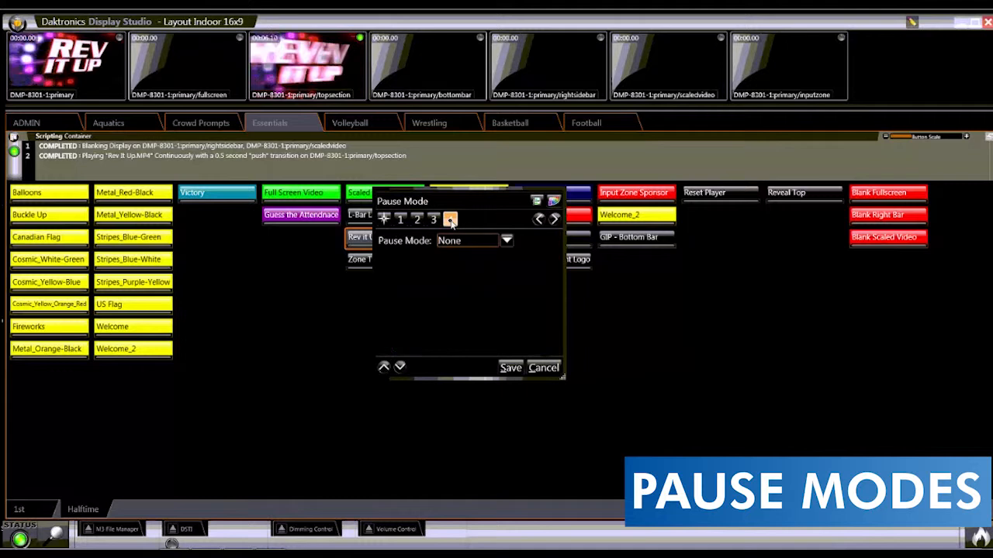
click(506, 240)
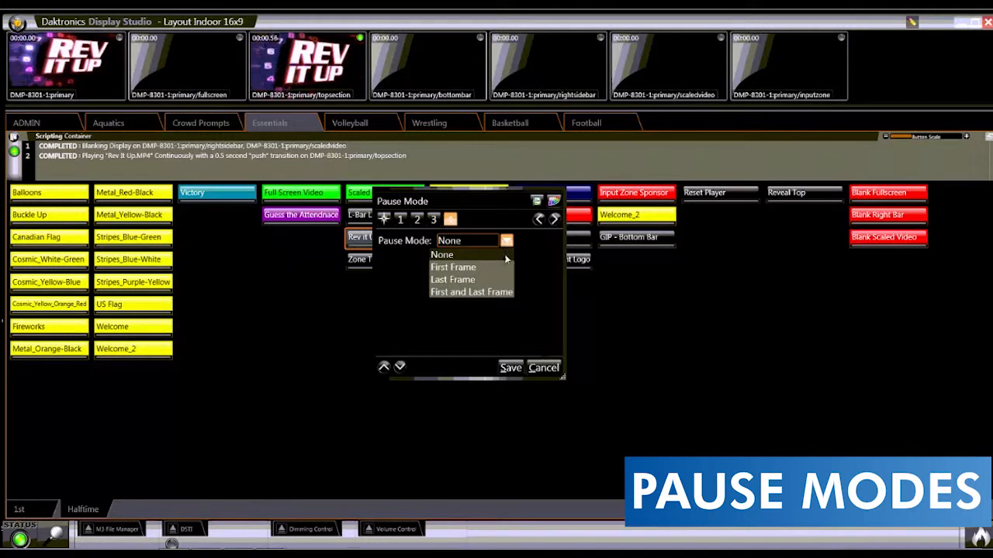
click(455, 281)
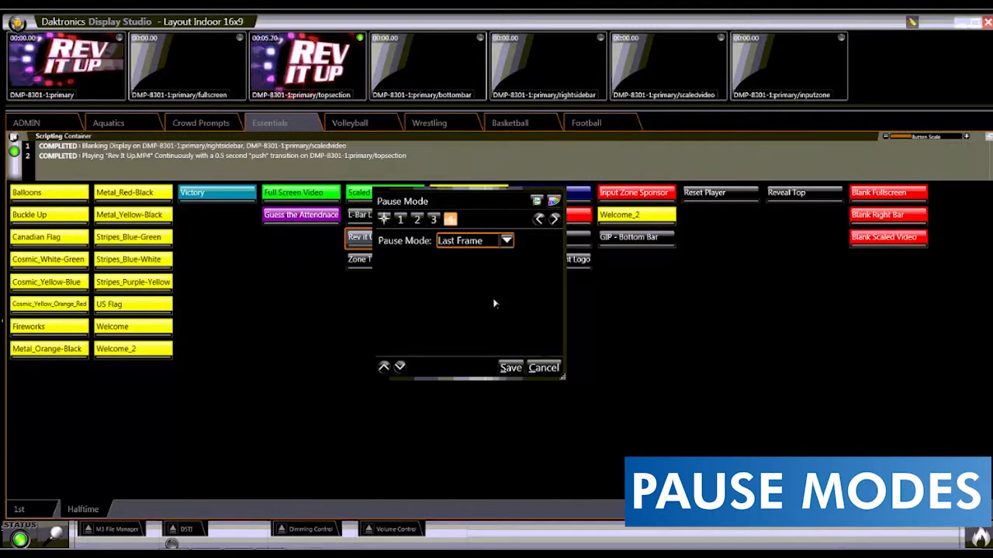
click(511, 368)
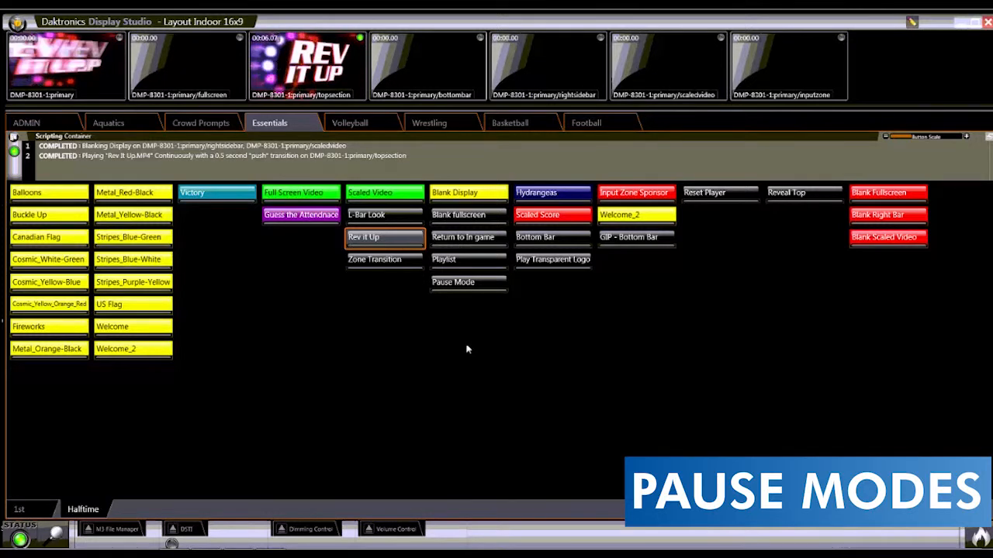
- Start a new script button named Playlist, choose the Create Playlist action and go to its content settings
right_click(467, 349)
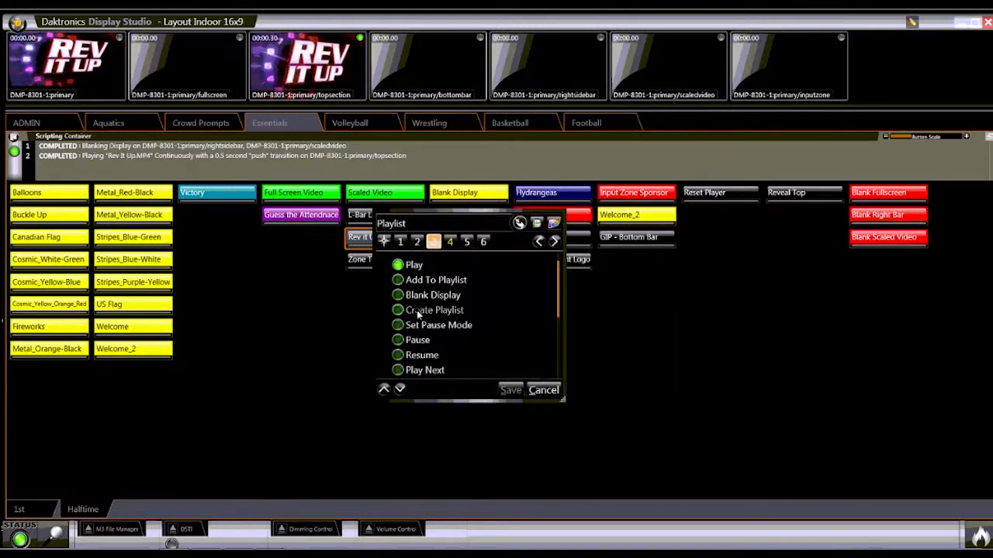
click(417, 309)
click(449, 242)
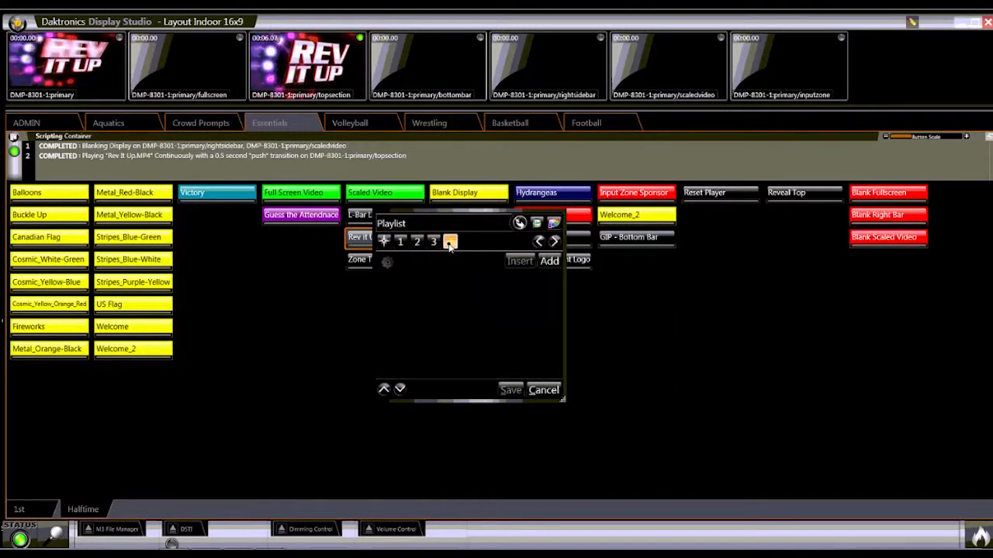
- Add Baseball Background, Great Catch and Strike Out from the Baseball content folder to the playlist
click(549, 262)
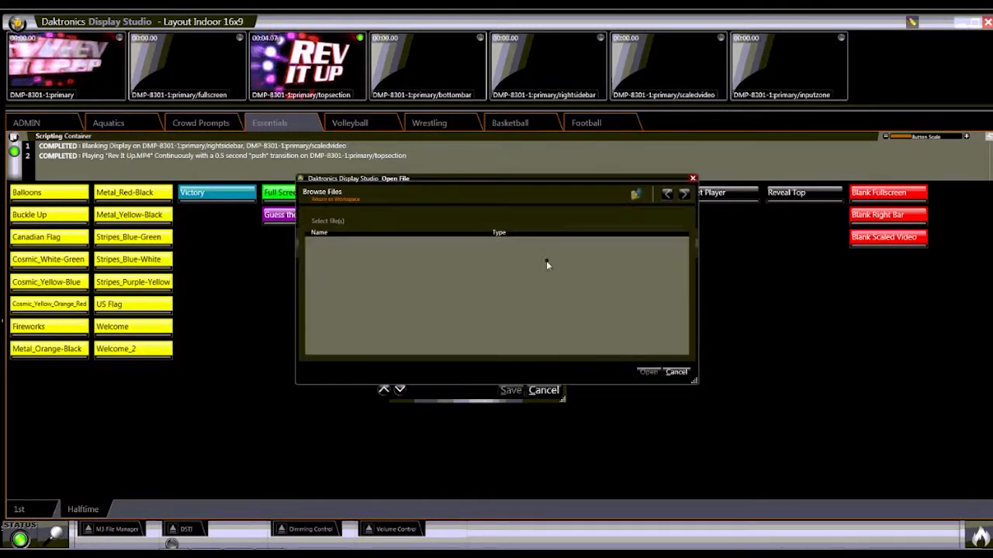
double_click(323, 291)
click(330, 266)
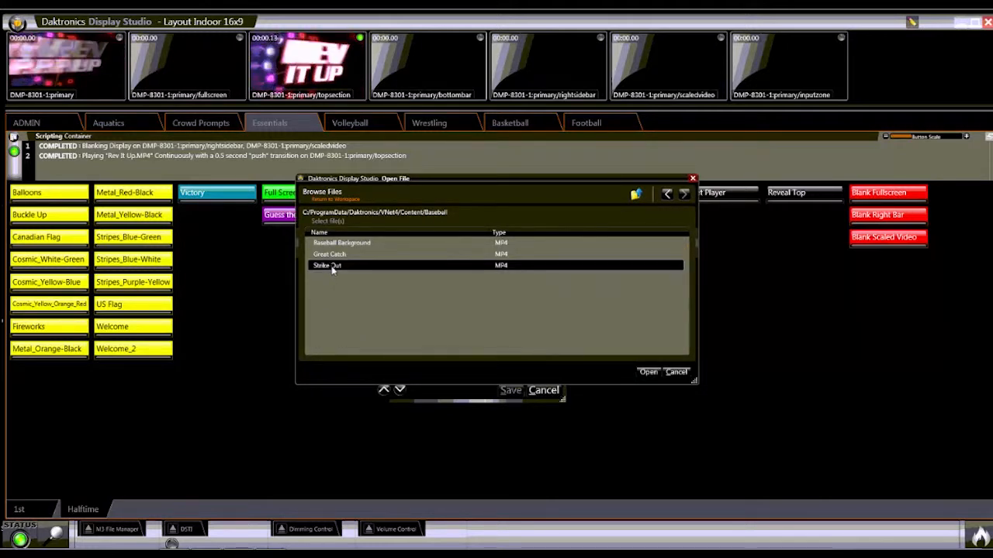
shift+click(328, 243)
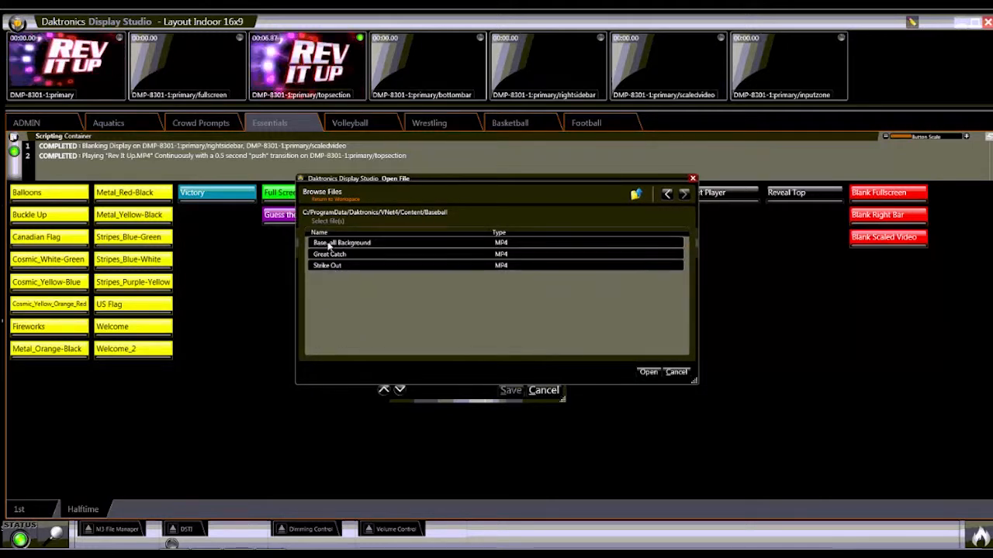
click(649, 372)
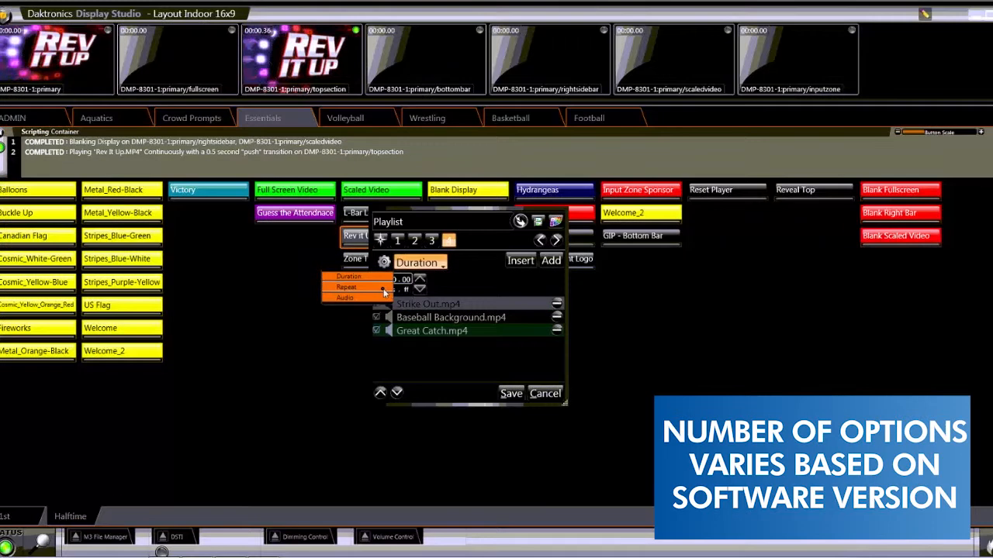
- Set Strike Out.mp4 to repeat 2 times in the playlist and increase the repeat count of Baseball Background.mp4
click(383, 288)
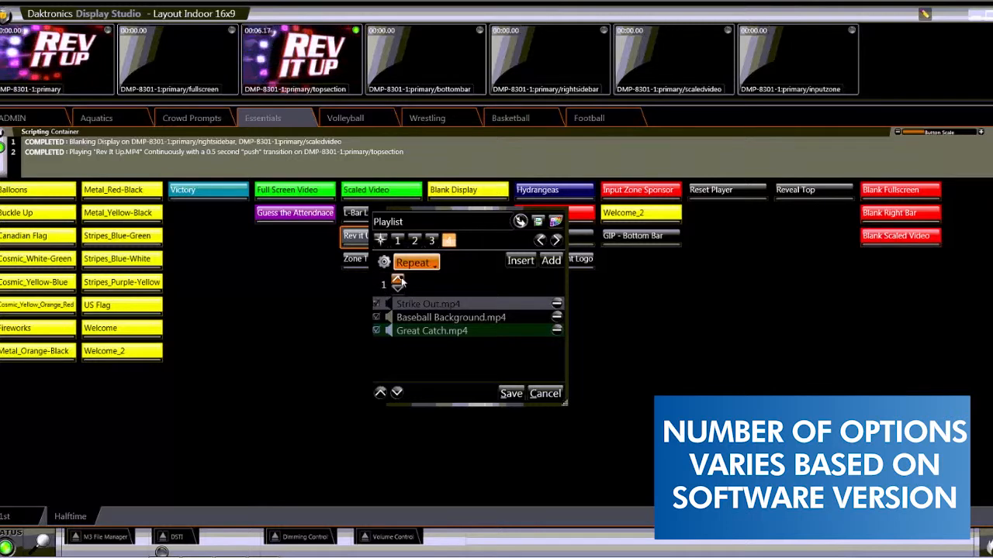
click(409, 318)
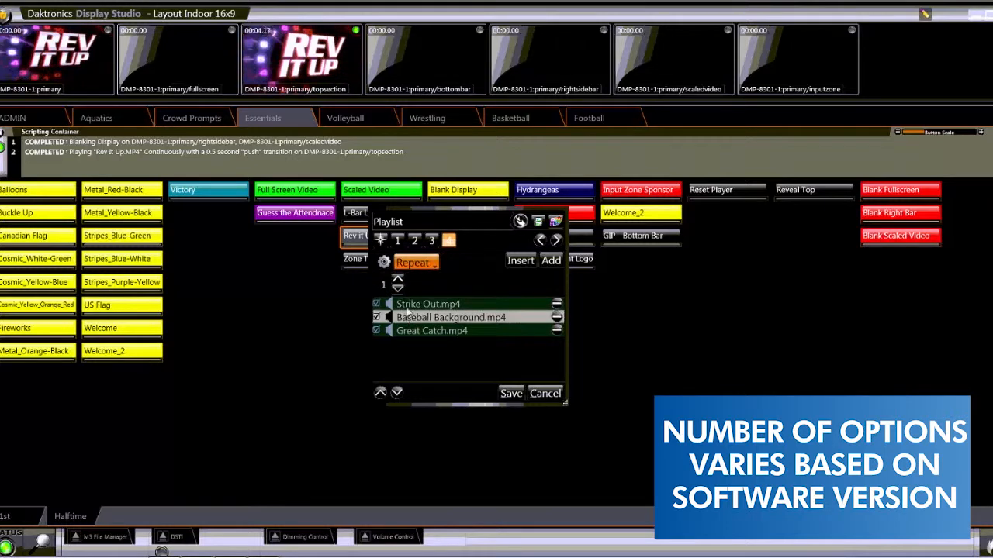
click(397, 278)
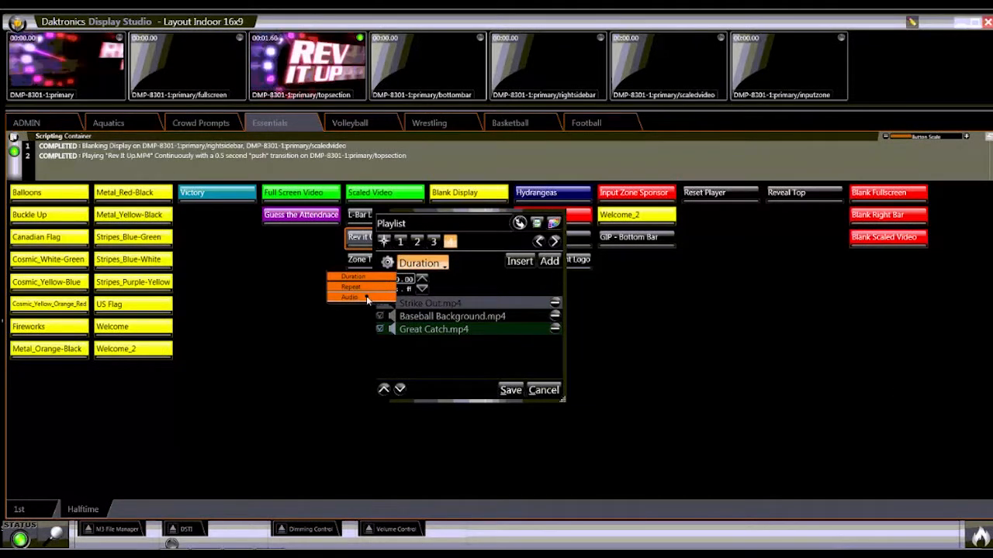
click(366, 278)
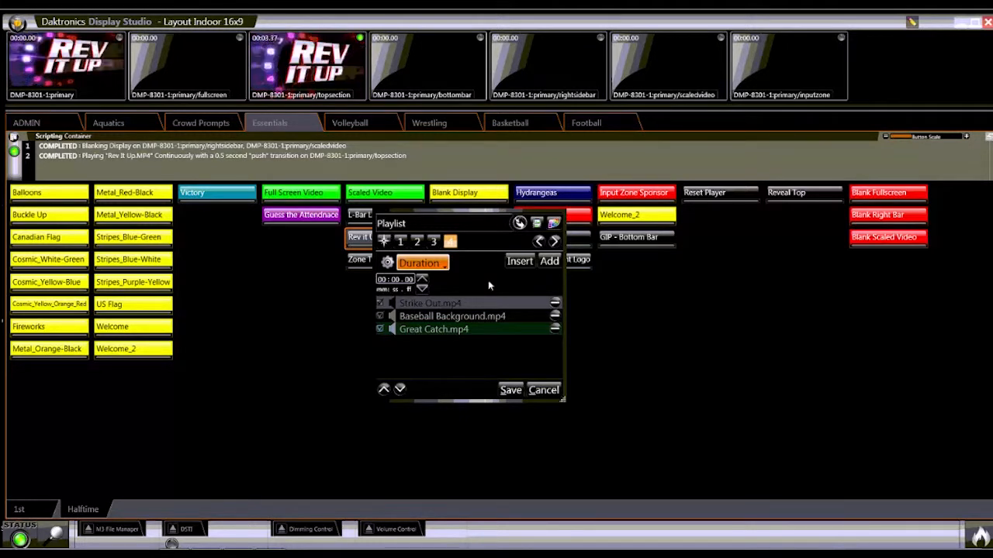
click(439, 265)
click(387, 287)
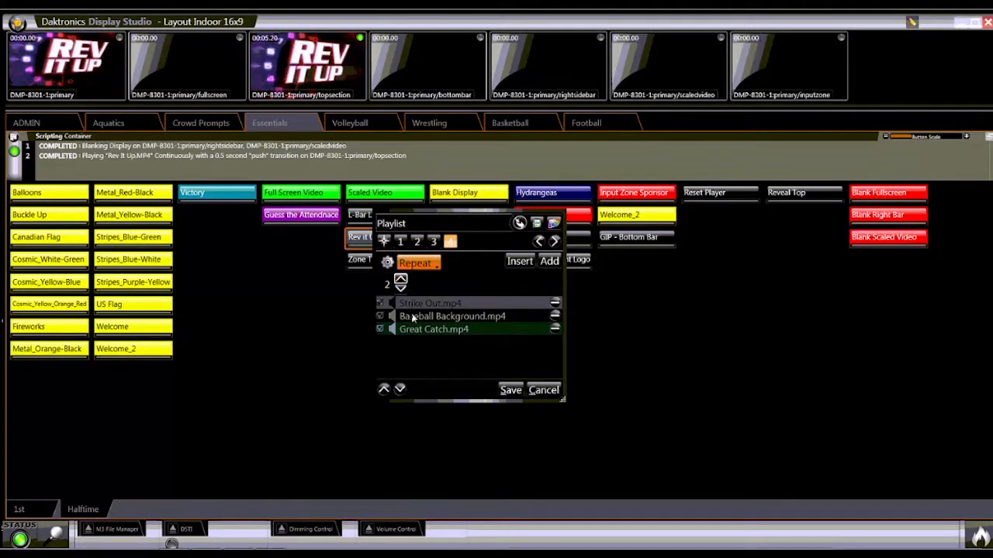
click(411, 320)
click(400, 279)
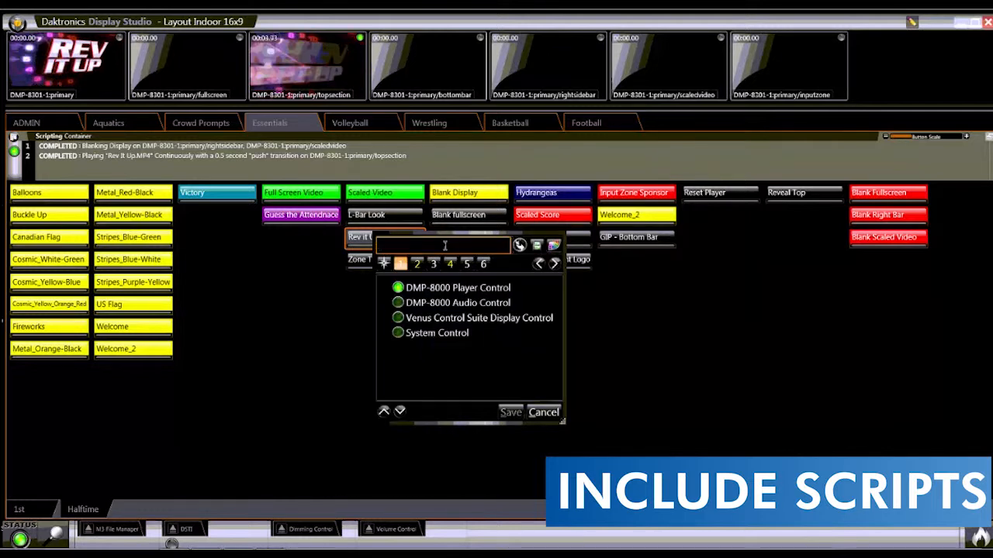
- Name the new script button Include and select the System Control category with its Include Script action
text(Inc)
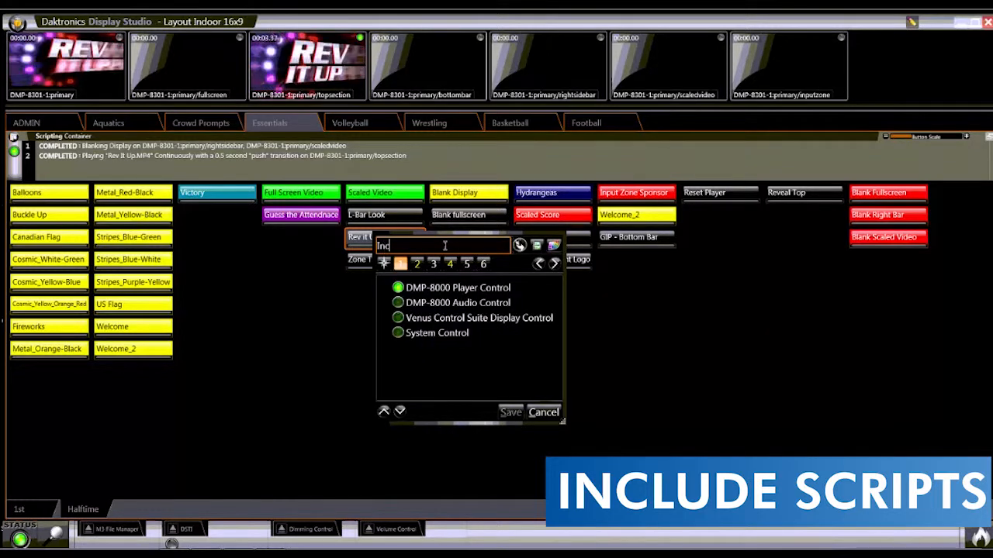
text(lude)
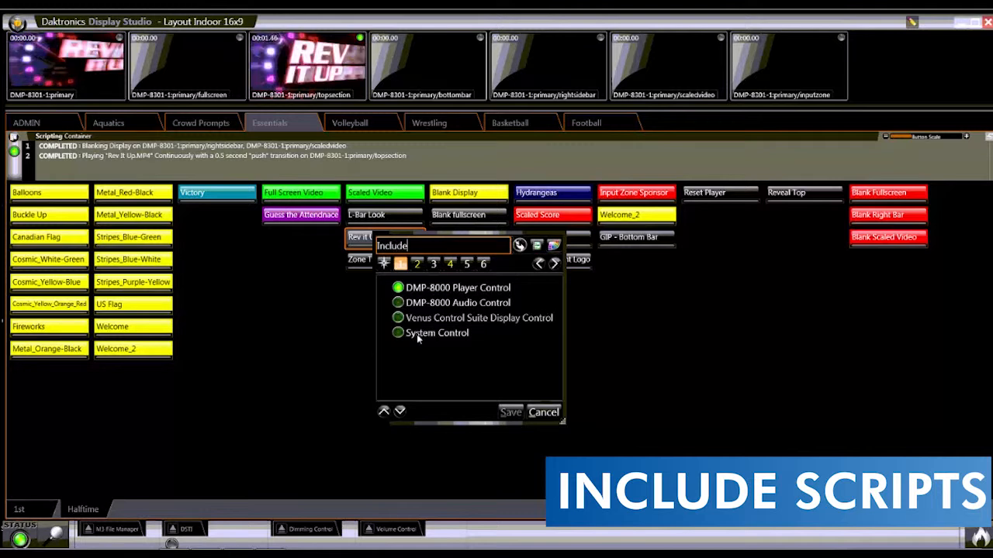
click(417, 334)
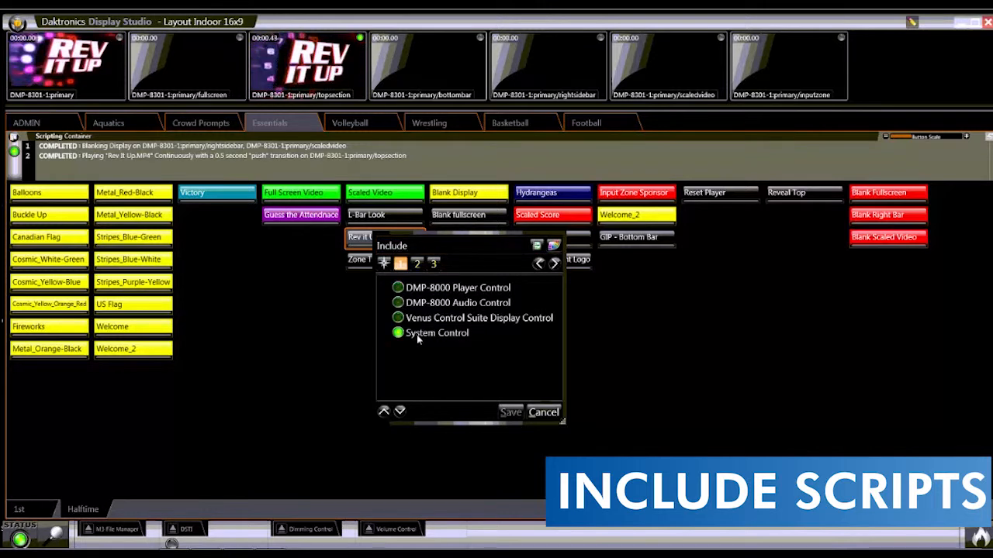
click(417, 264)
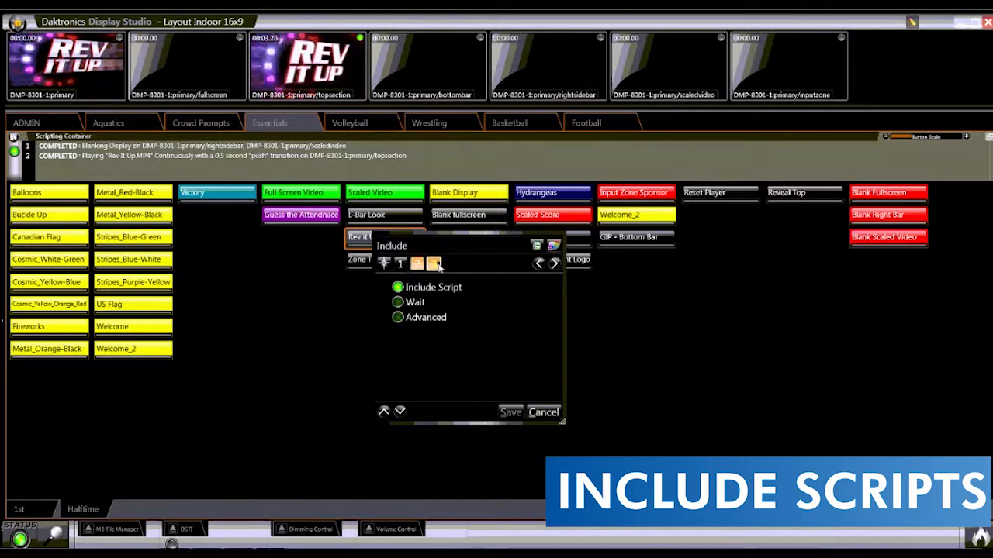
- Add Blank Right Bar from the Halftime container as the included script and go to the script's command overview
click(436, 265)
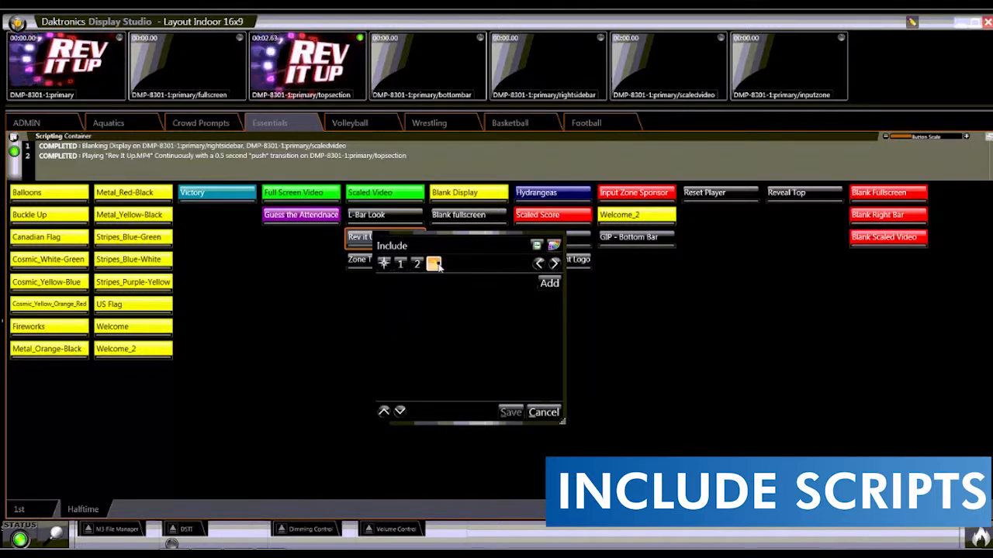
click(547, 284)
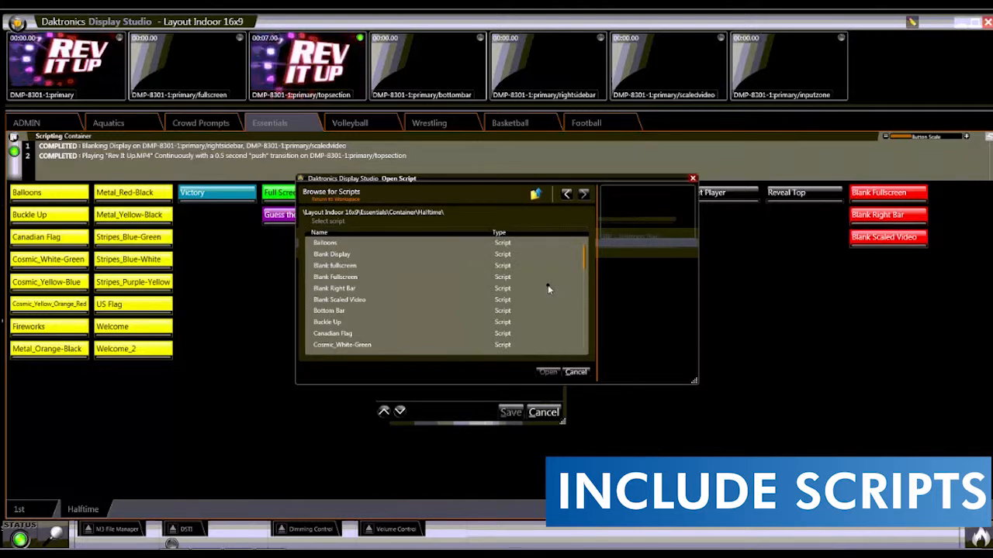
click(548, 288)
click(547, 371)
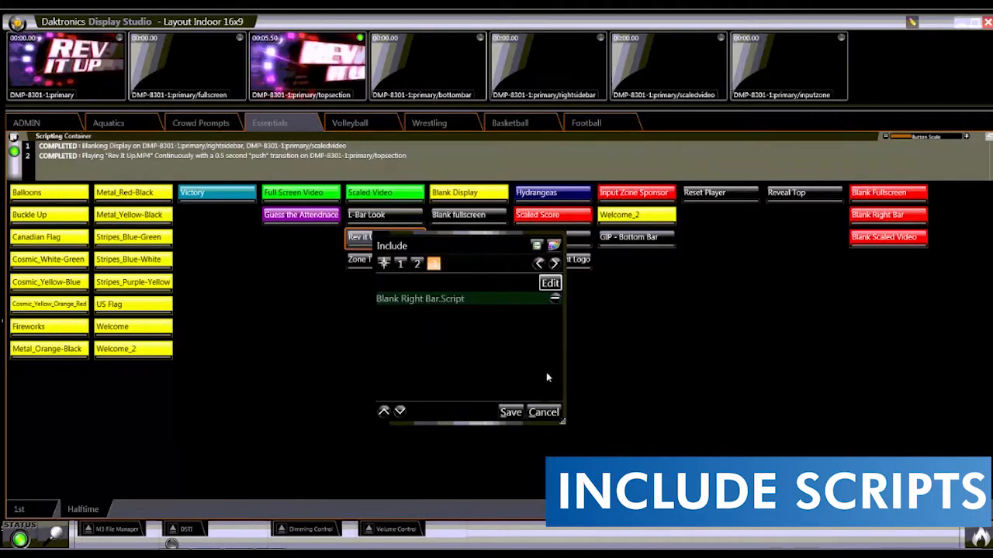
click(384, 265)
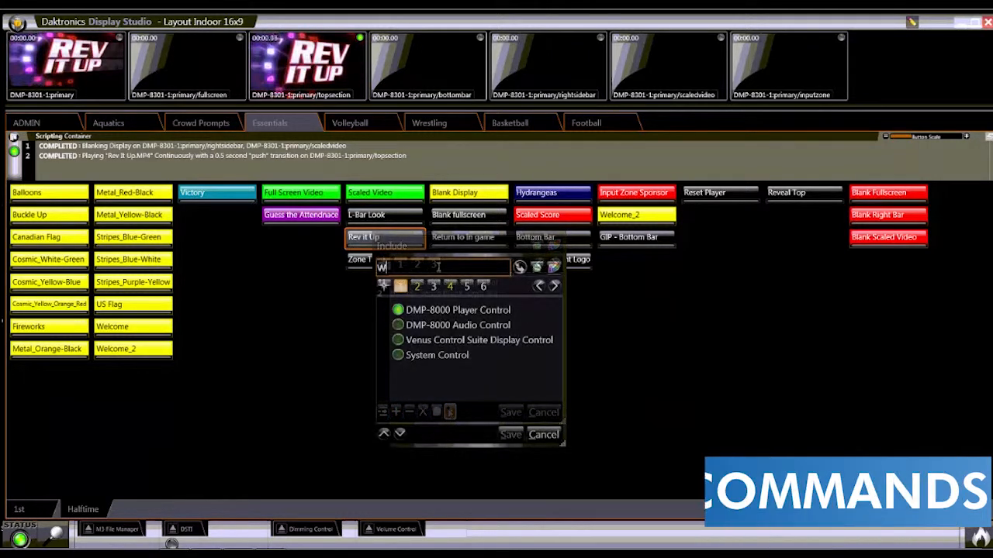
- Assign the System Control Wait action to the new Wait script button
click(411, 355)
click(416, 286)
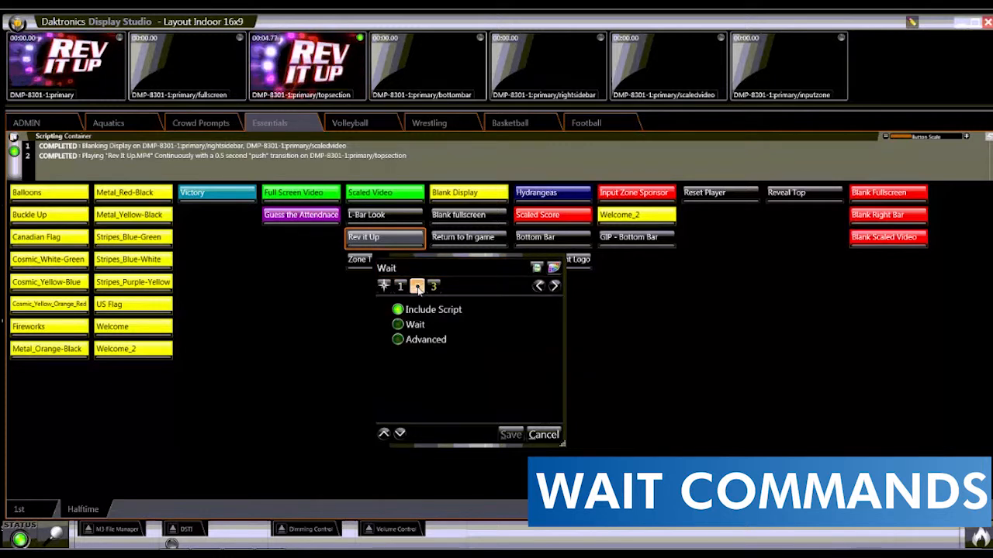
click(412, 326)
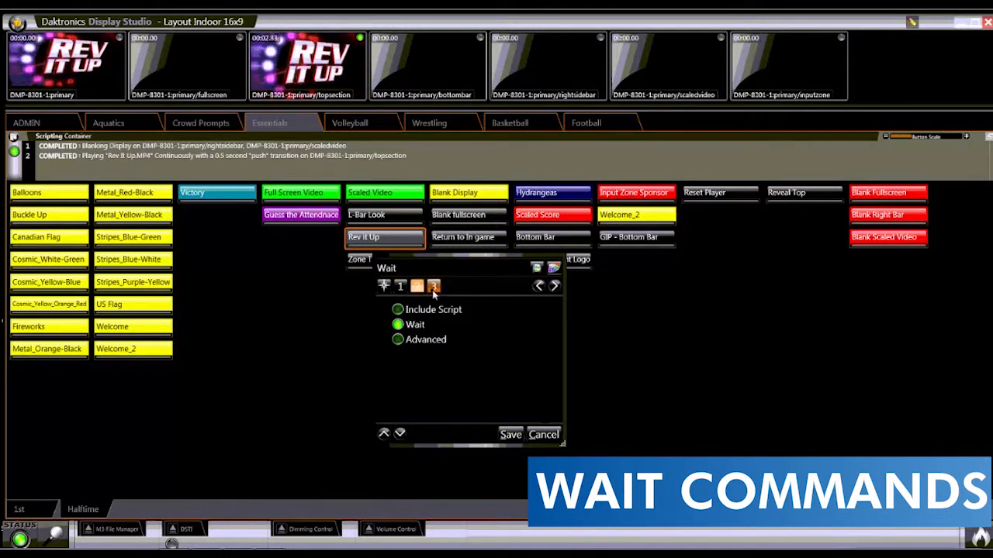
- Set the wait duration to 1000 milliseconds and save the Wait script
click(433, 287)
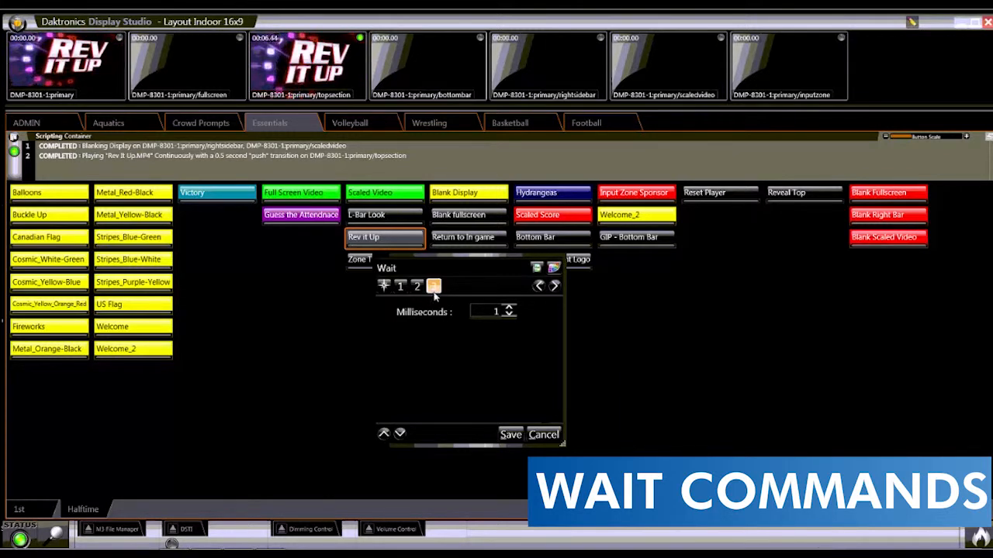
click(494, 311)
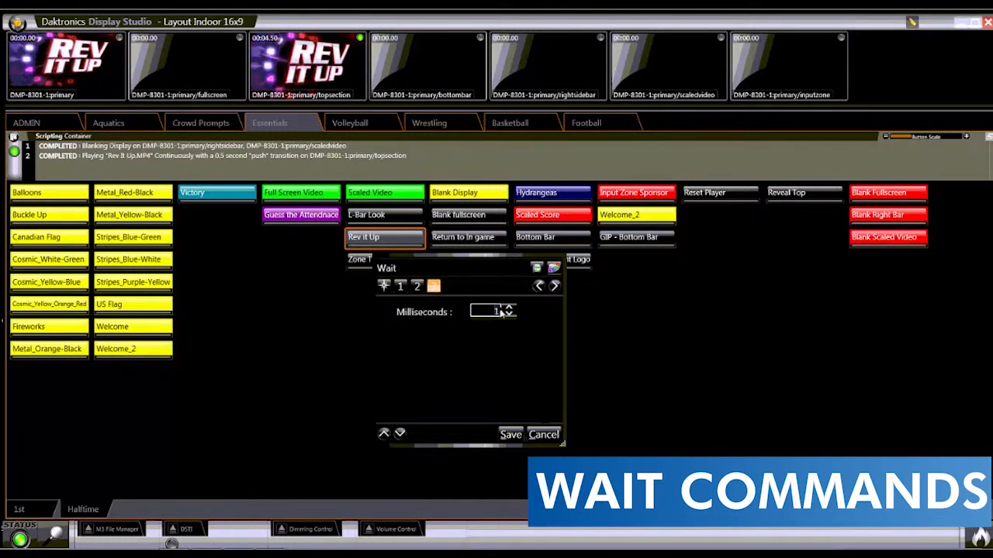
text(000)
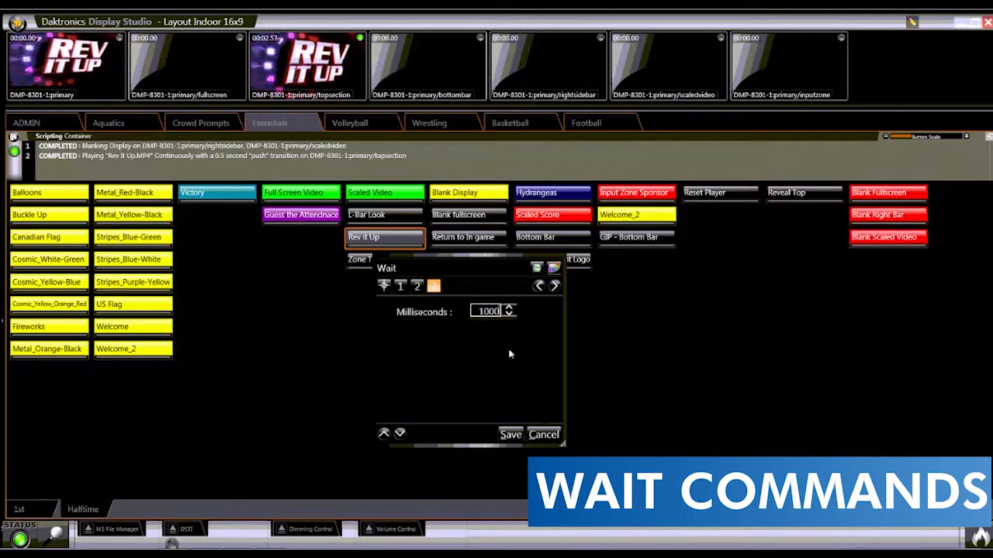
click(511, 435)
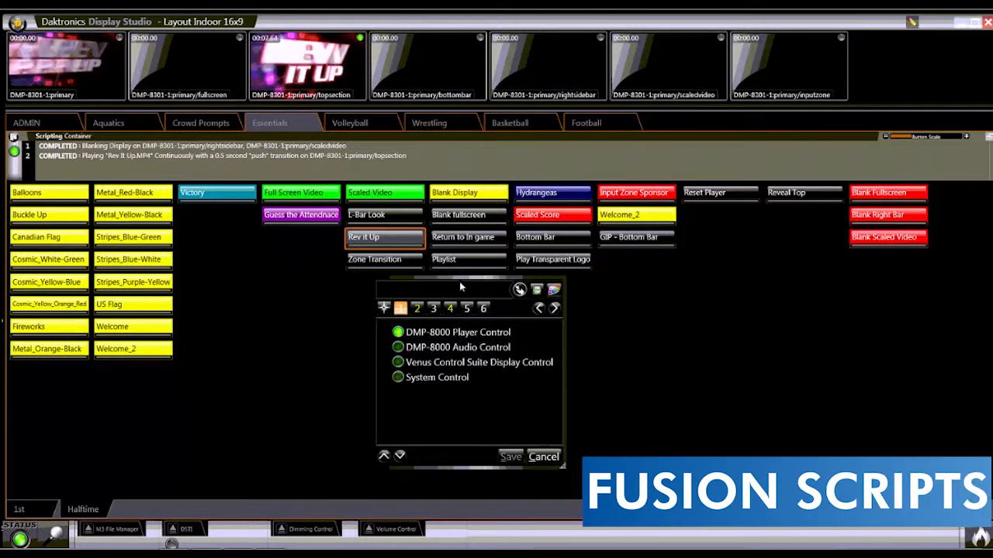
- Configure the new unnamed script button to use the advanced System Control action Run Fusion Script
click(426, 378)
click(417, 309)
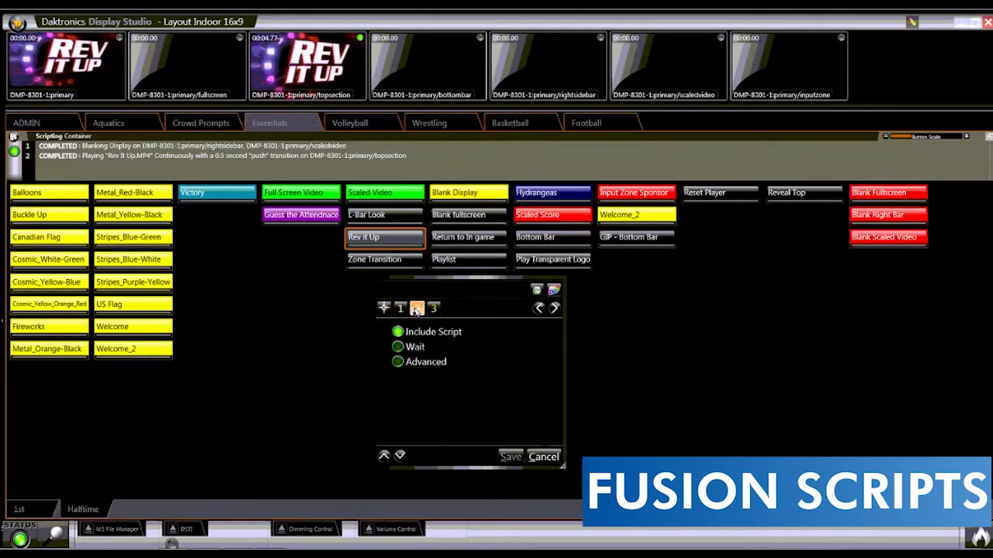
click(398, 362)
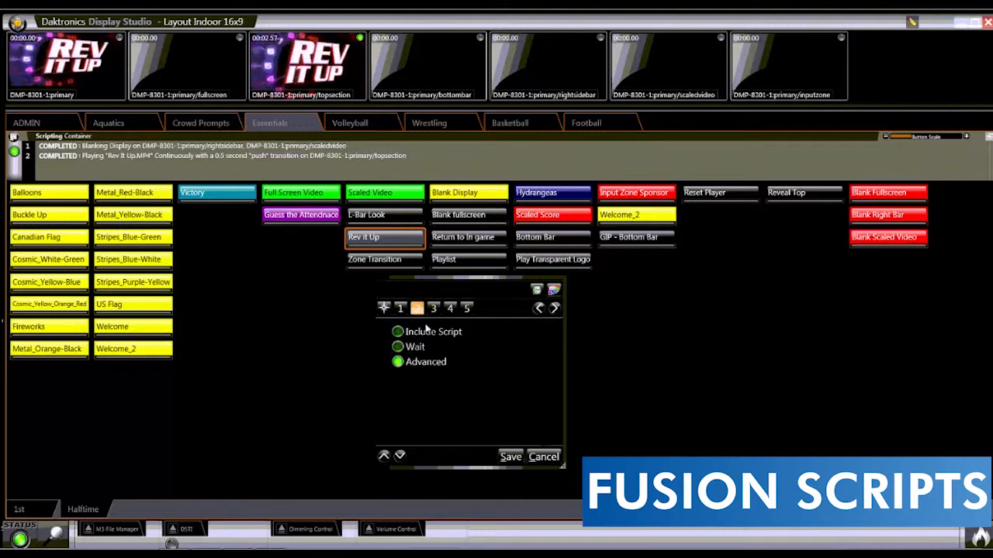
click(433, 309)
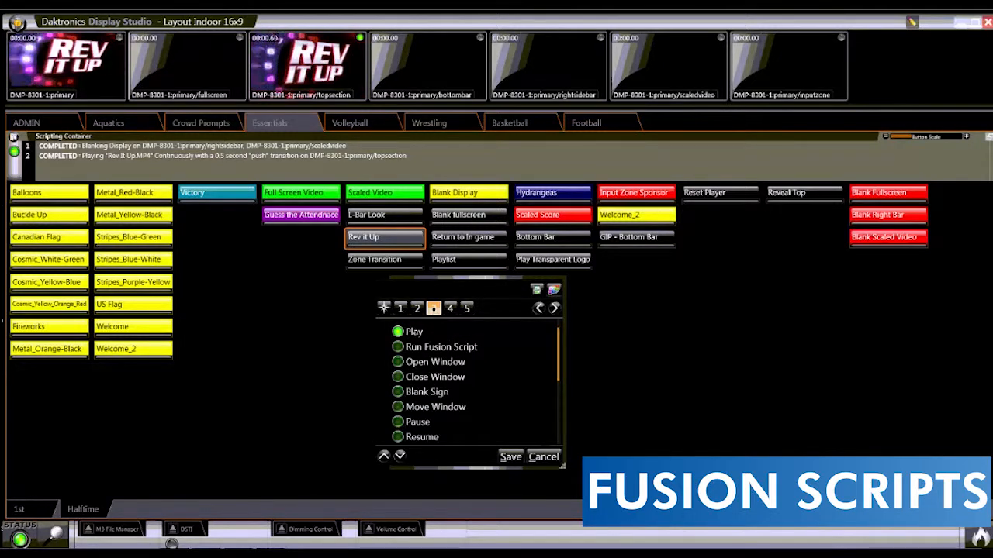
click(425, 348)
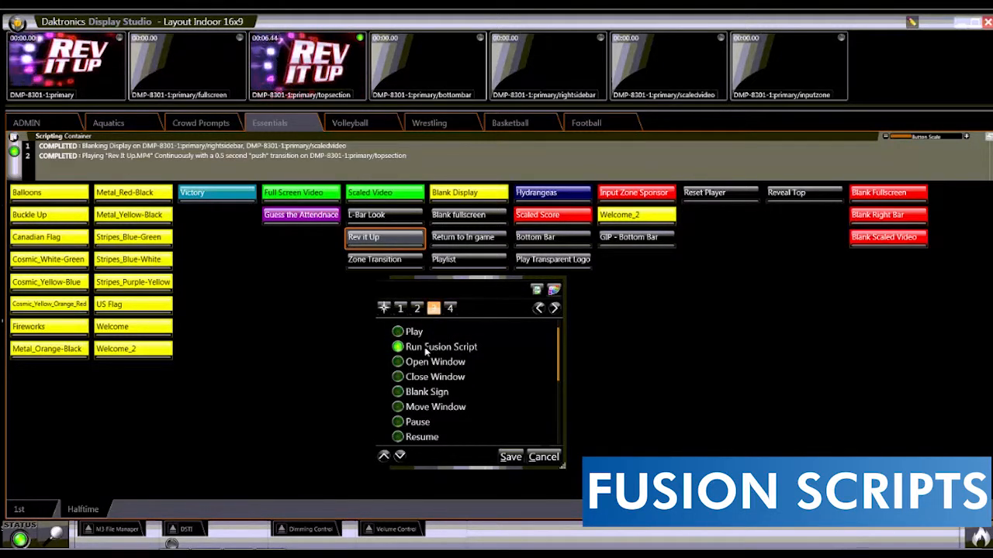
- Set the Fusion script's sign number to 99 and its script name to Main Primary
click(450, 309)
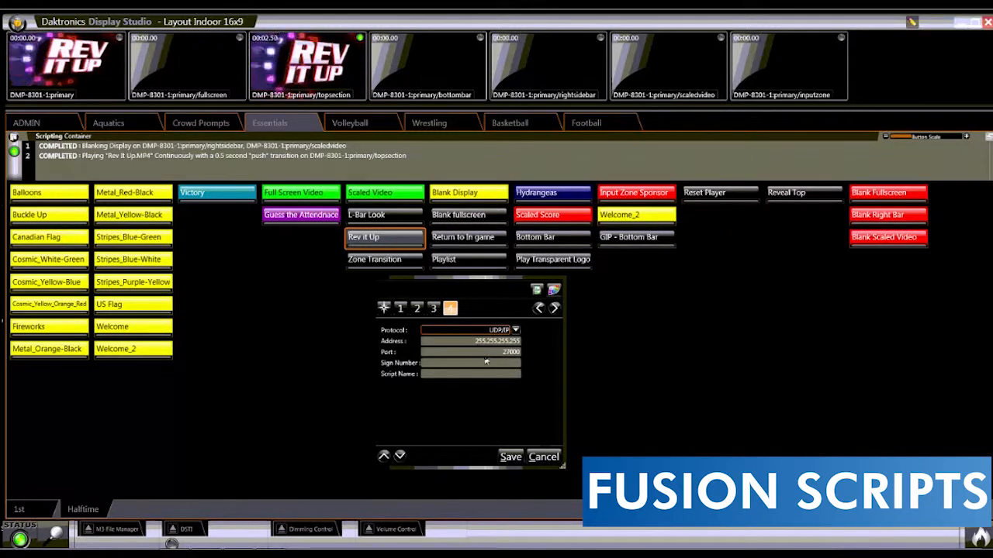
click(508, 363)
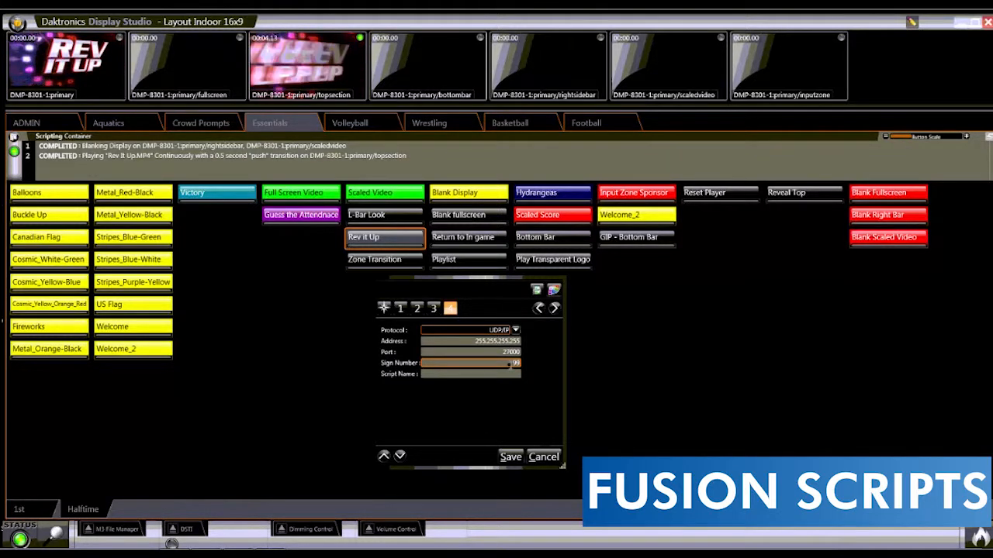
click(503, 373)
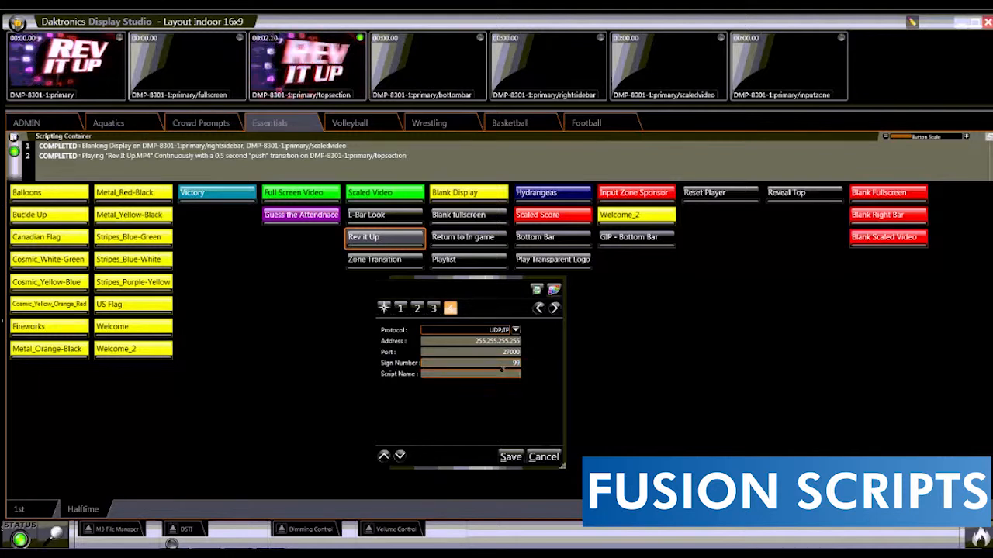
text(Main Primar)
key(BackSpace)
key(BackSpace)
key(BackSpace)
key(BackSpace)
text(imary)
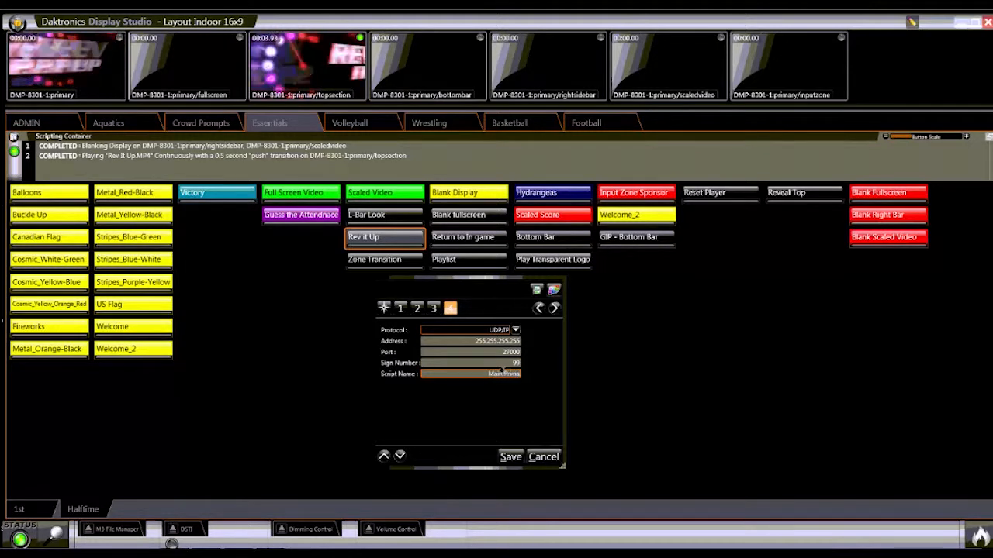